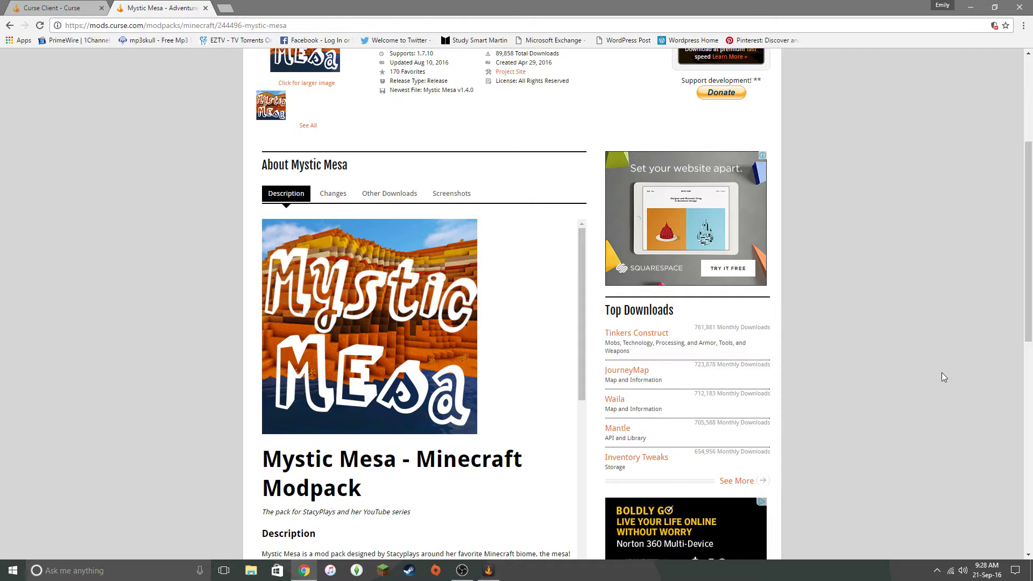
- Examine the Mystic Mesa modpack page, including its description, installation notes, mod list and changelogs
scroll(941, 377, "up", 4)
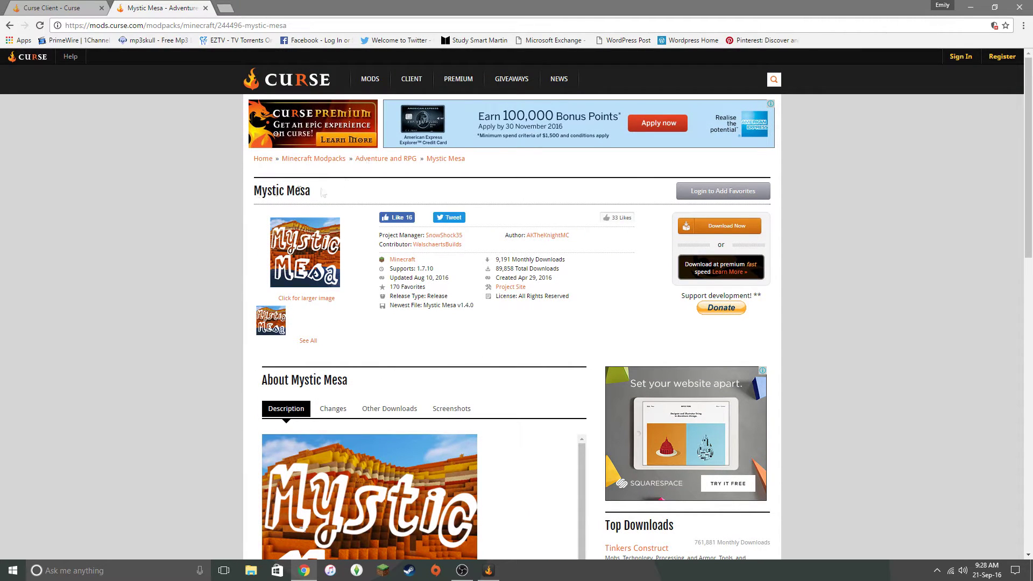
scroll(466, 185, "down", 10)
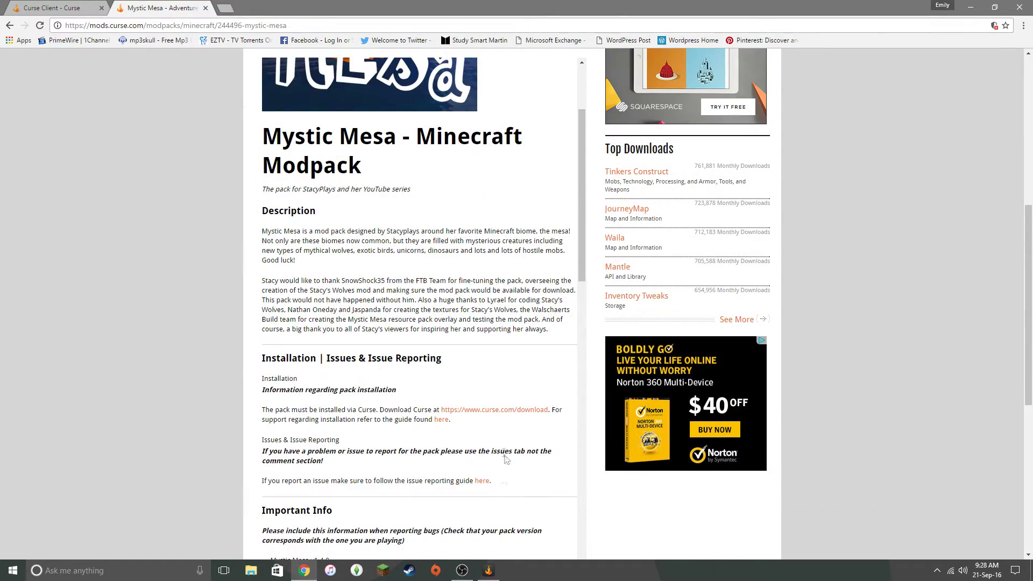
scroll(473, 397, "down", 15)
scroll(453, 397, "down", 15)
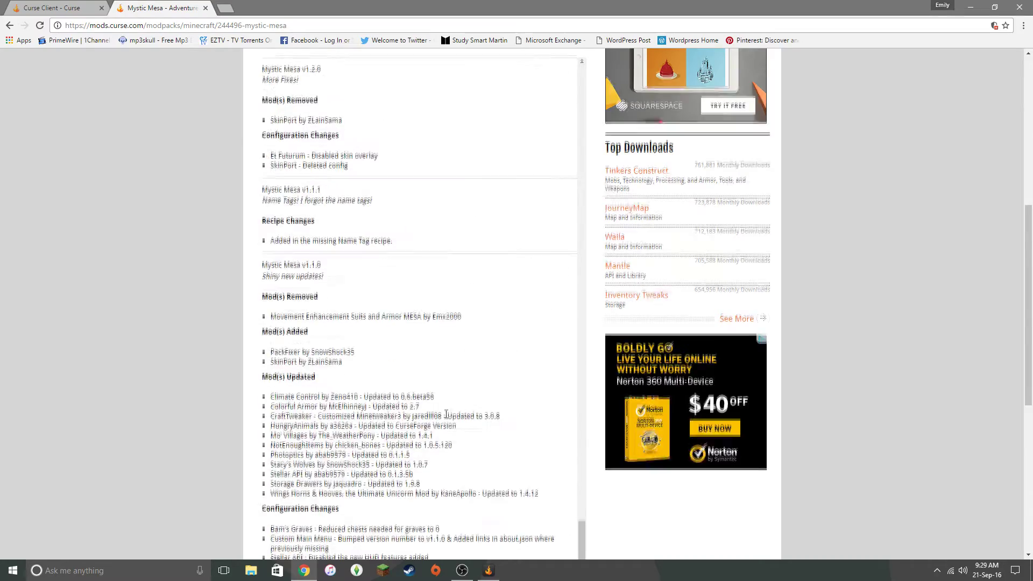
scroll(445, 420, "up", 20)
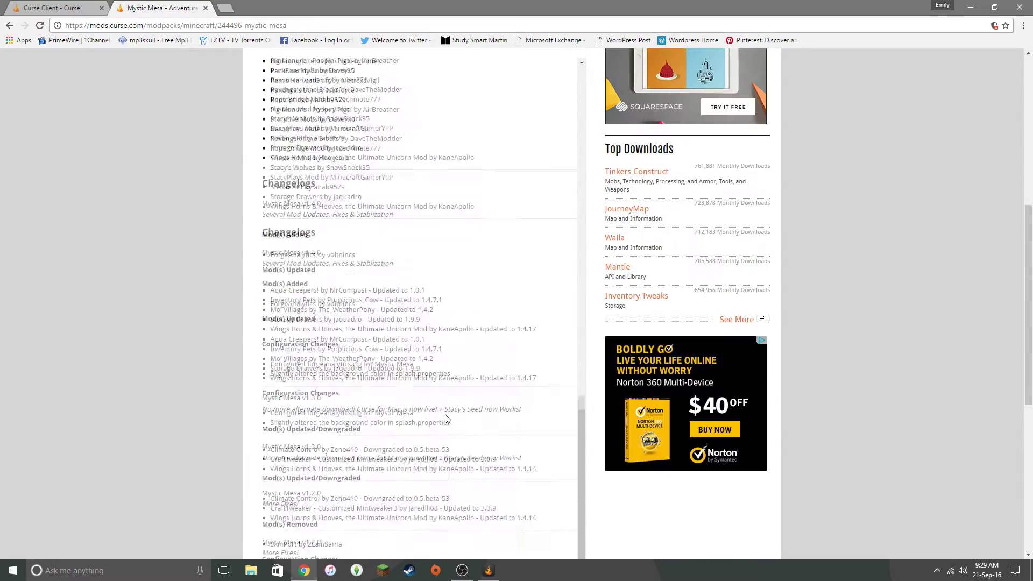
scroll(447, 417, "up", 10)
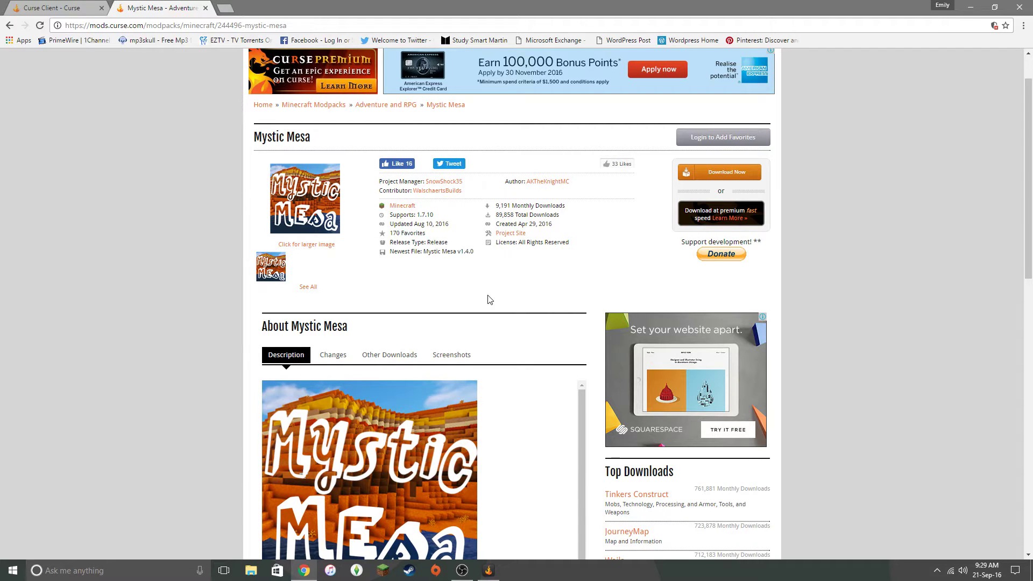
scroll(517, 237, "up", 1)
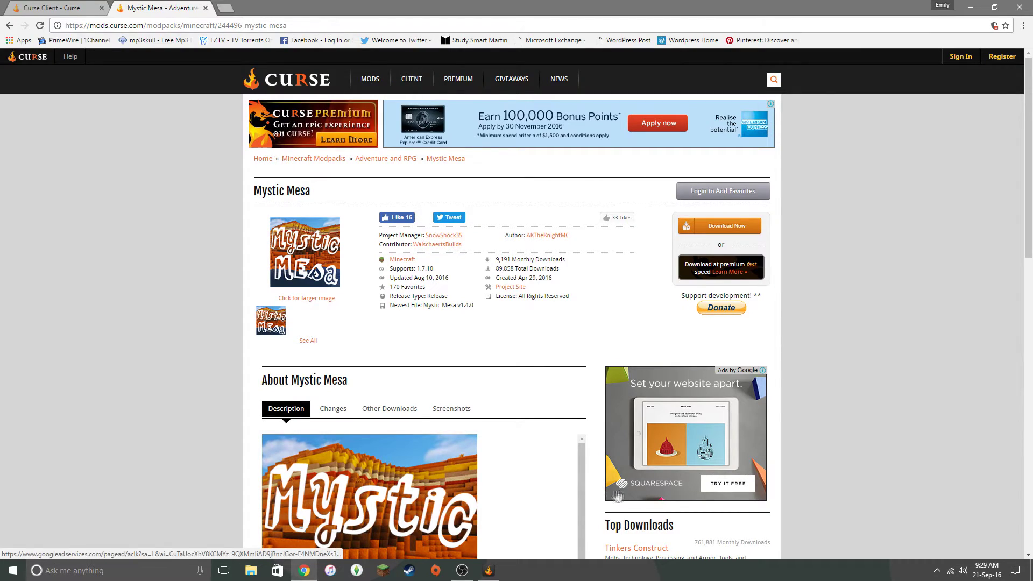
scroll(422, 430, "down", 2)
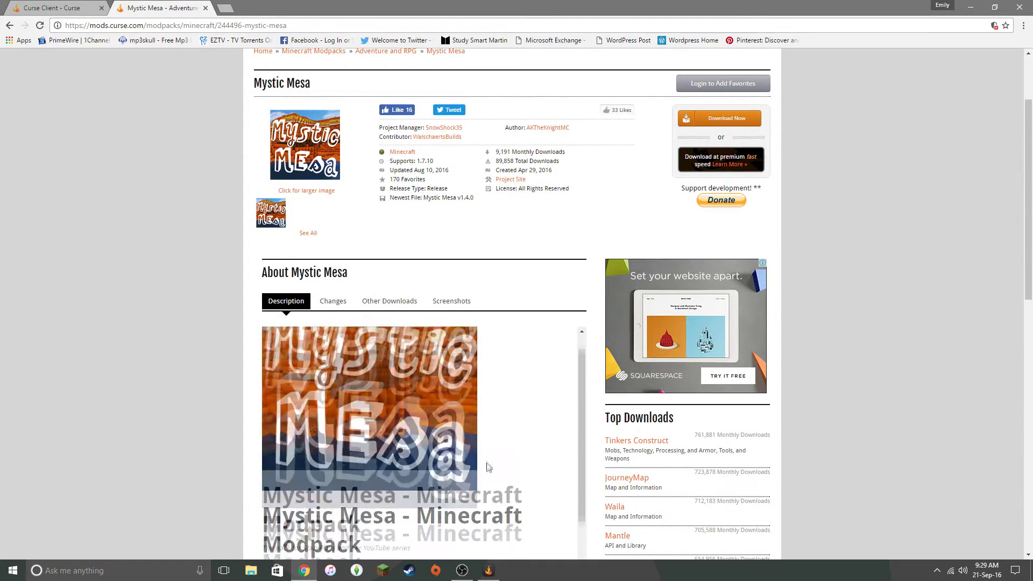
scroll(488, 461, "down", 15)
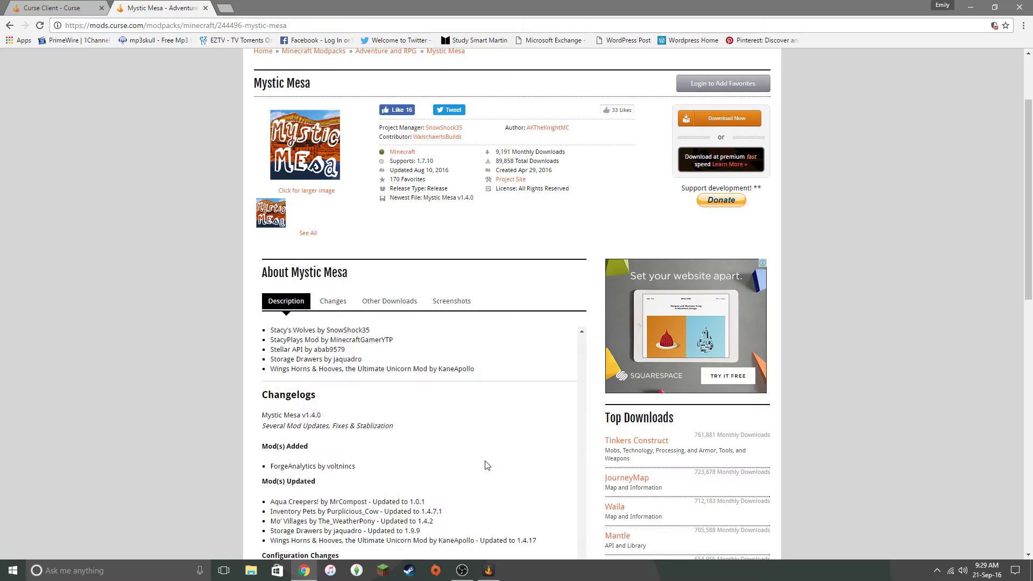
scroll(487, 466, "down", 5)
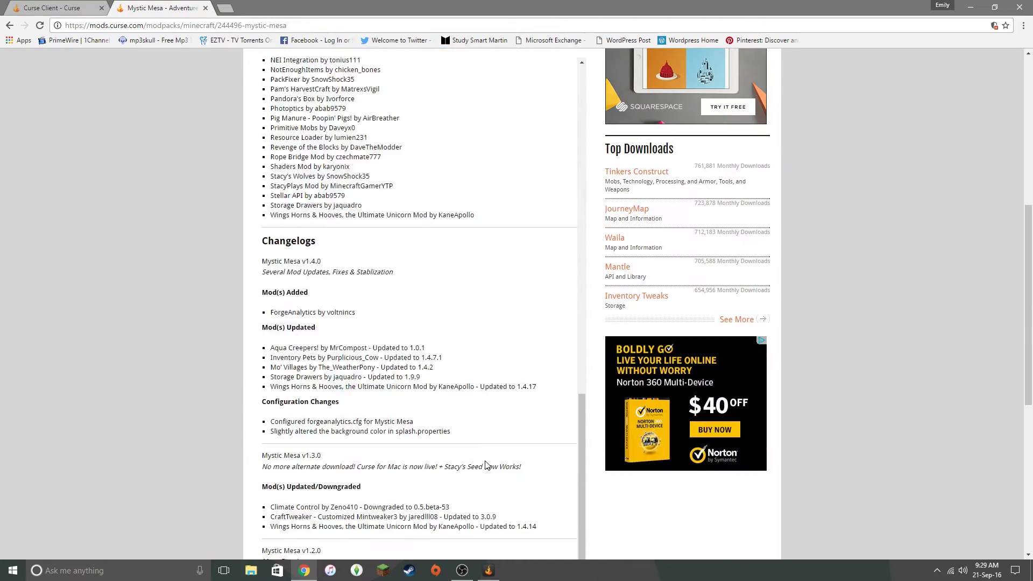
scroll(487, 465, "up", 15)
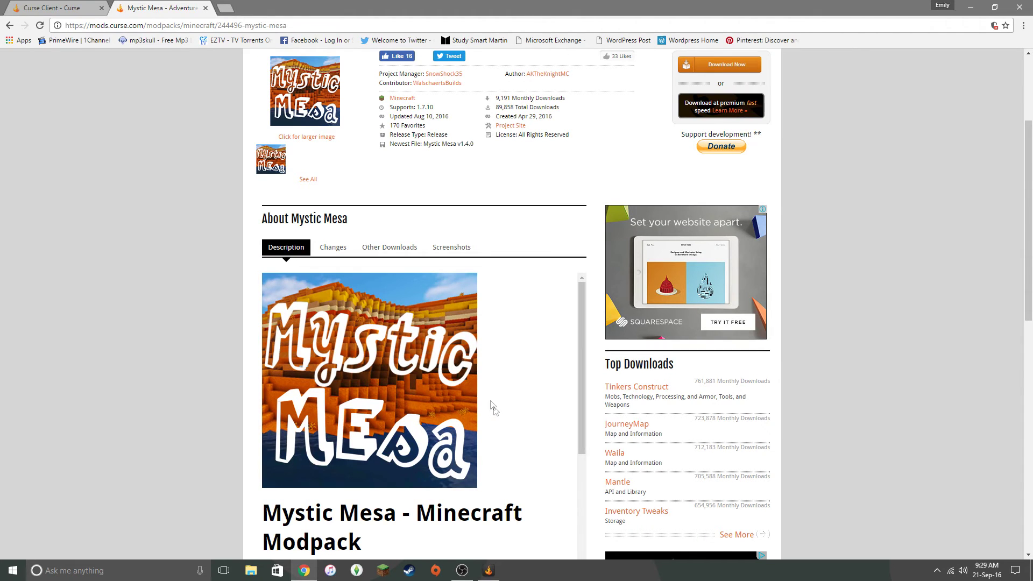
- From the Curse Client download page, switch to File Explorer and try to run the CurseClientSetup installer in the Downloads folder
left_click(22, 10)
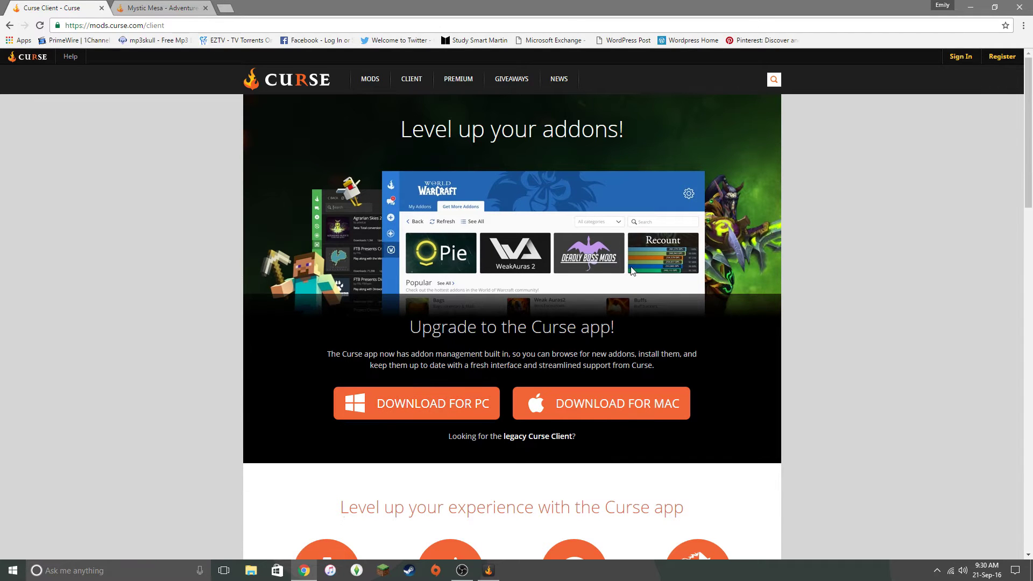
left_click(253, 573)
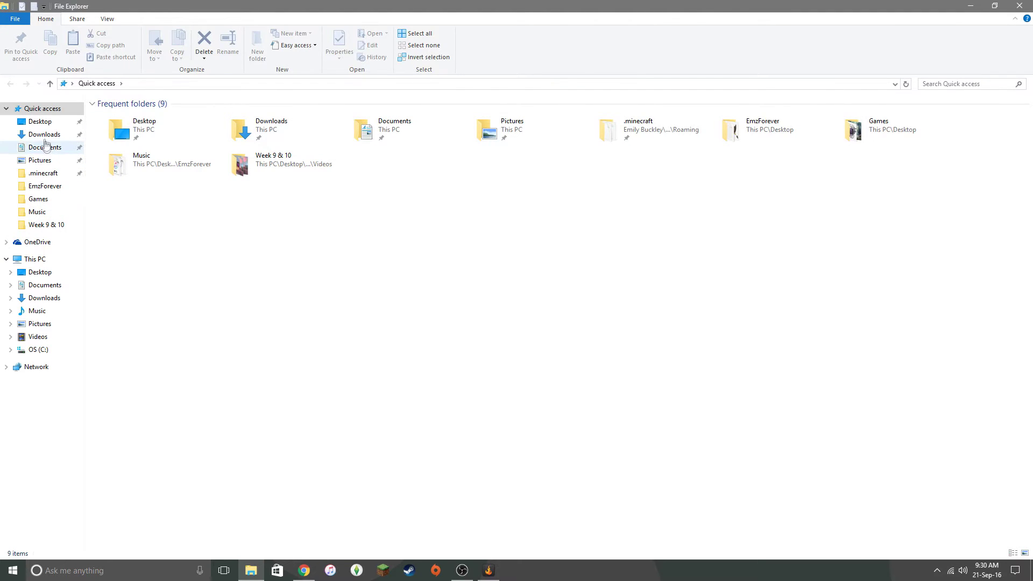
left_click(44, 135)
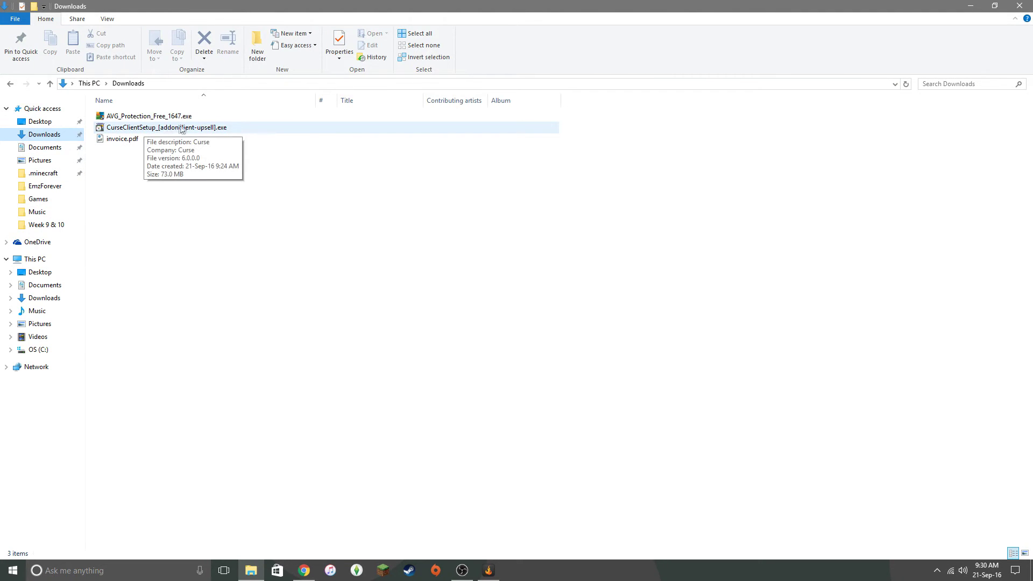
double_click(219, 128)
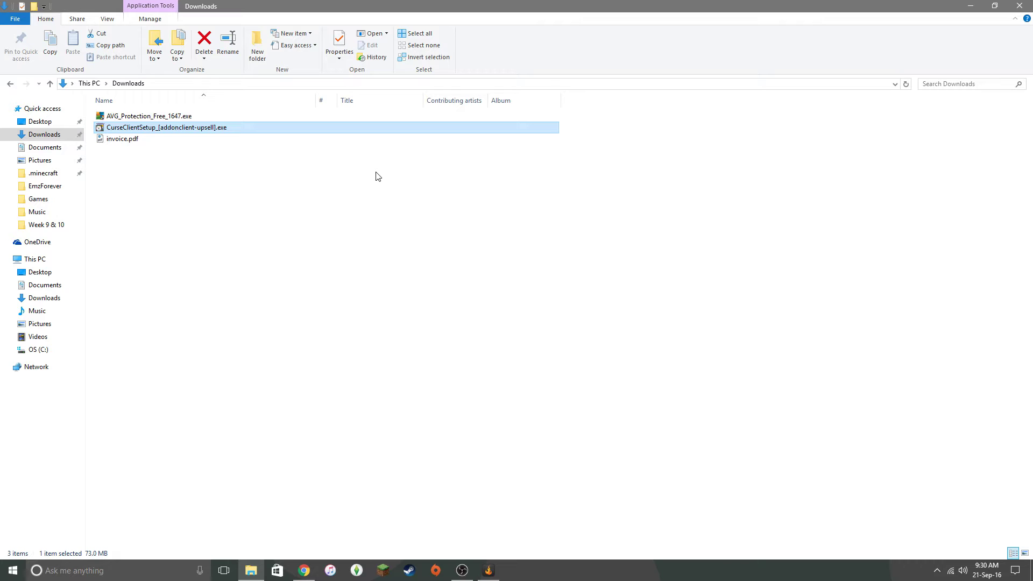
left_click(488, 572)
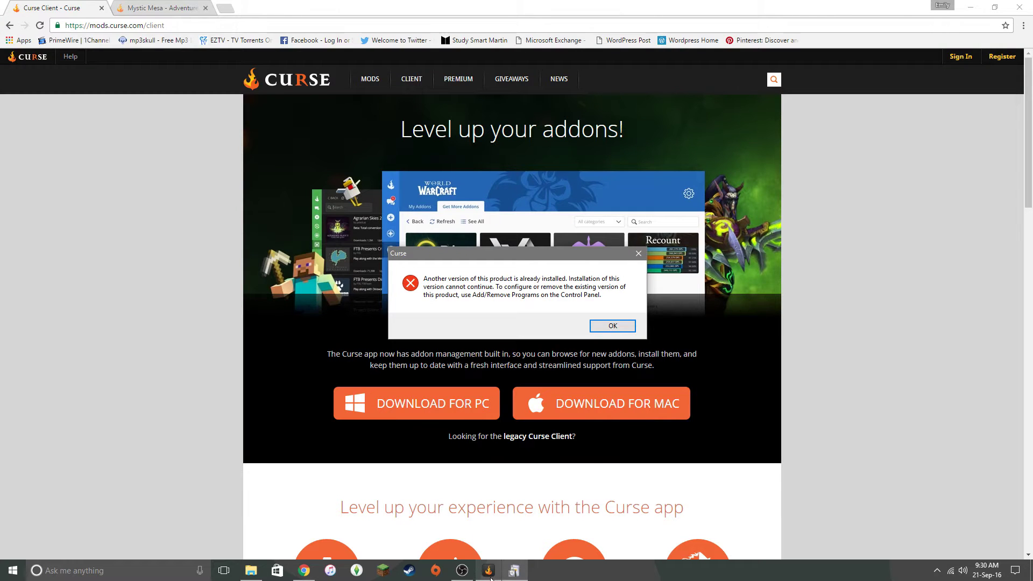
left_click(612, 325)
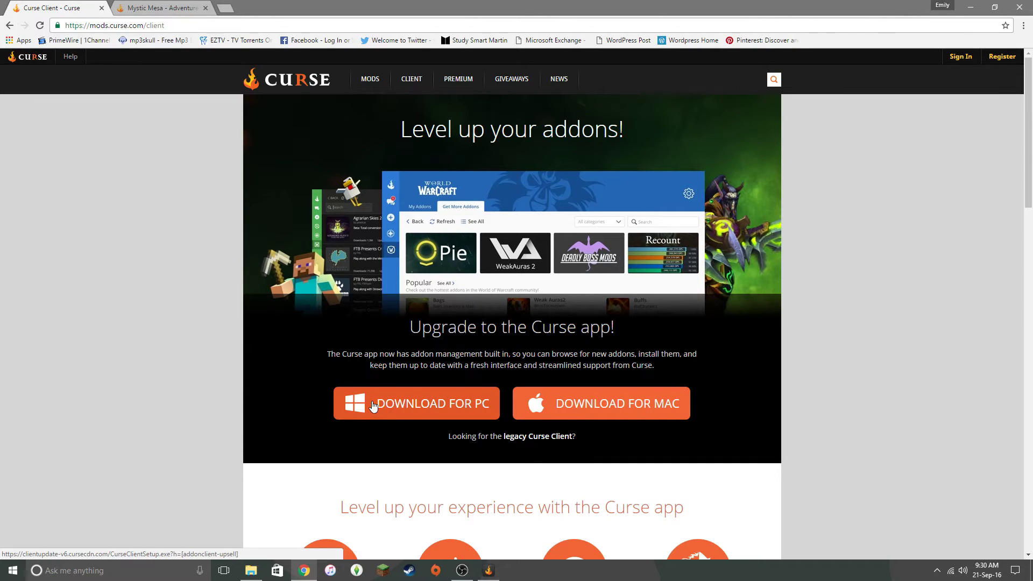
- Switch to the Curse app, search all Minecraft modpacks for "Mystic Mesa" and open its details page
left_click(498, 574)
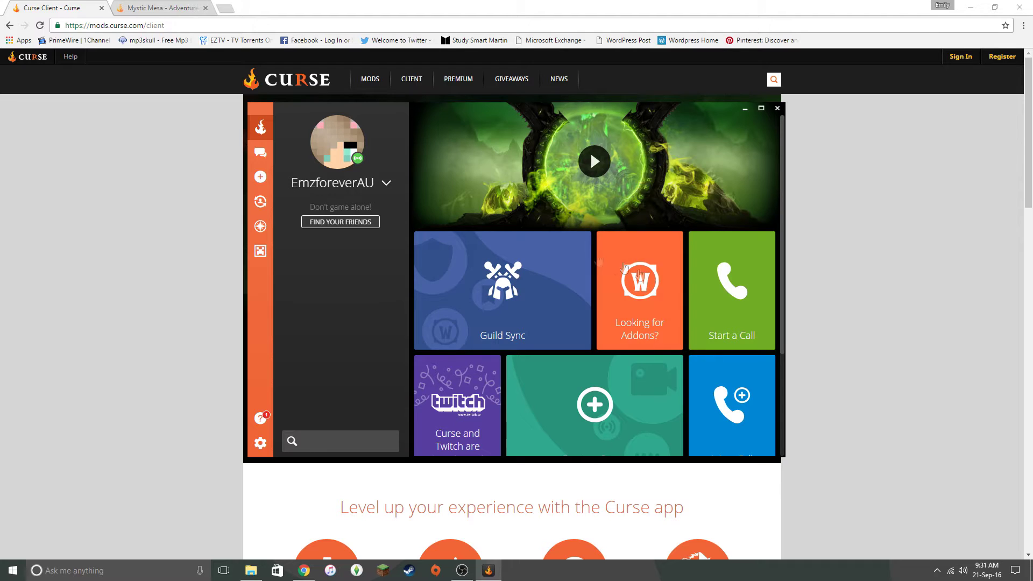
left_click(263, 255)
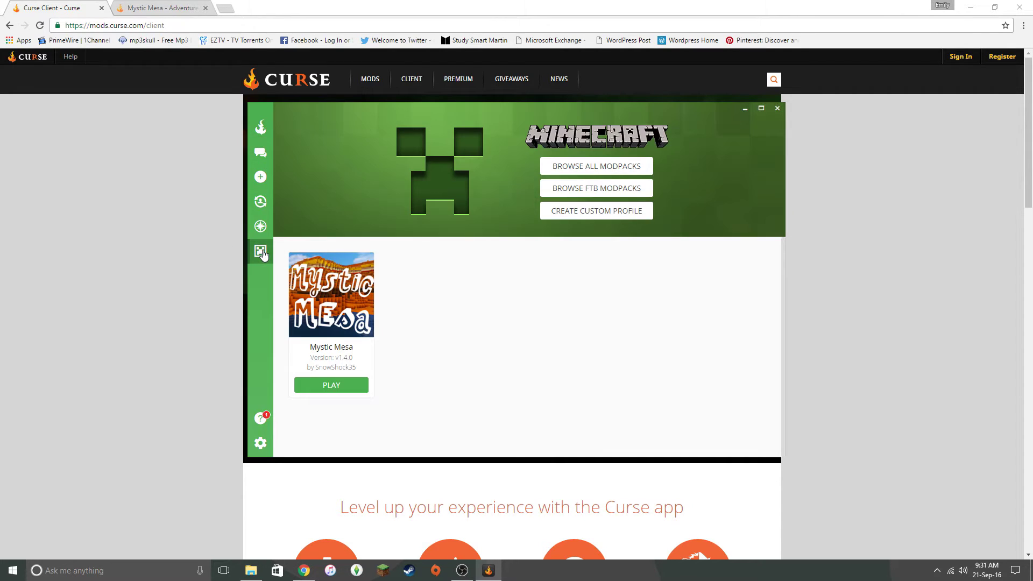
left_click(576, 169)
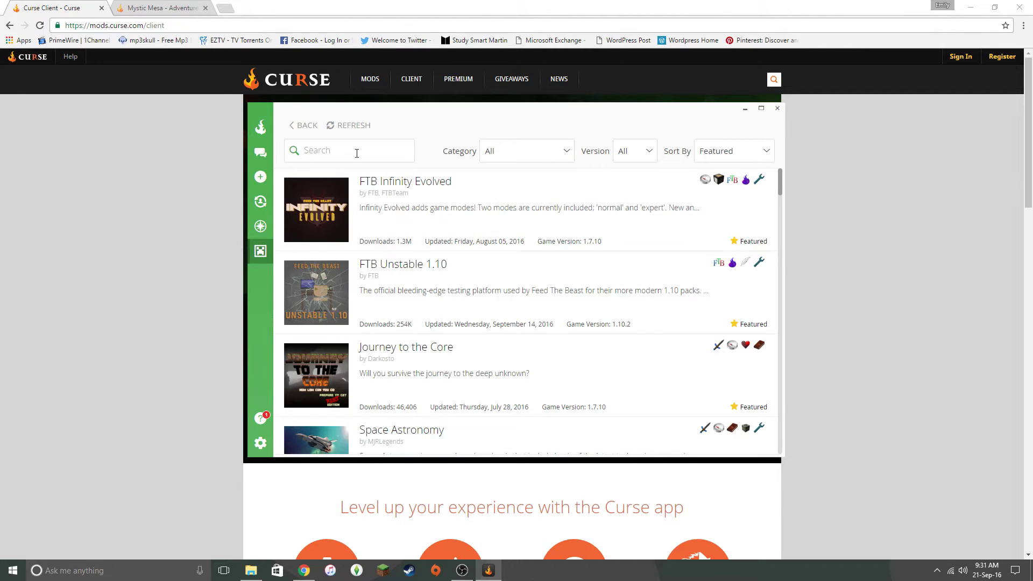
type("Mysti")
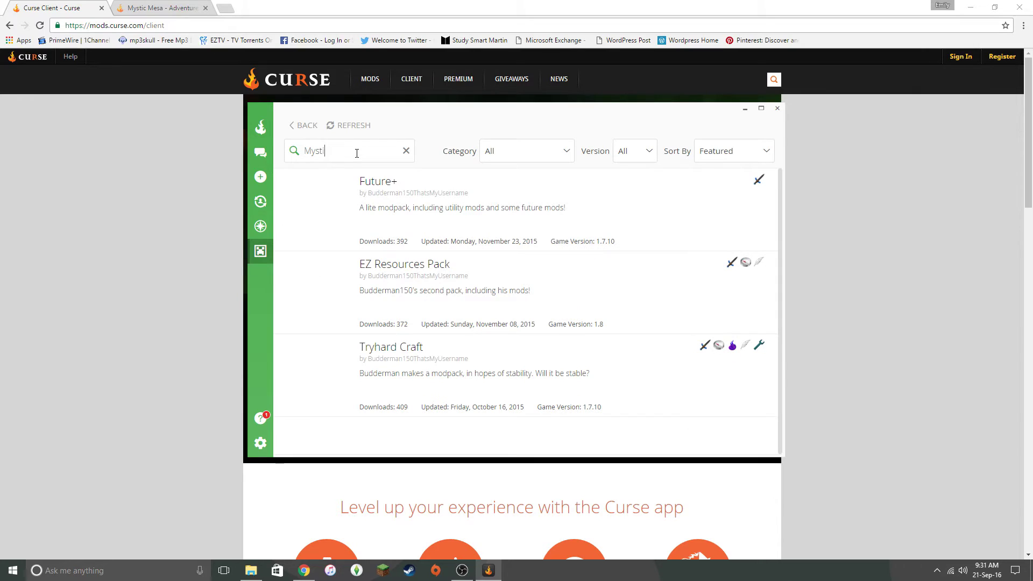
type("c Mesa")
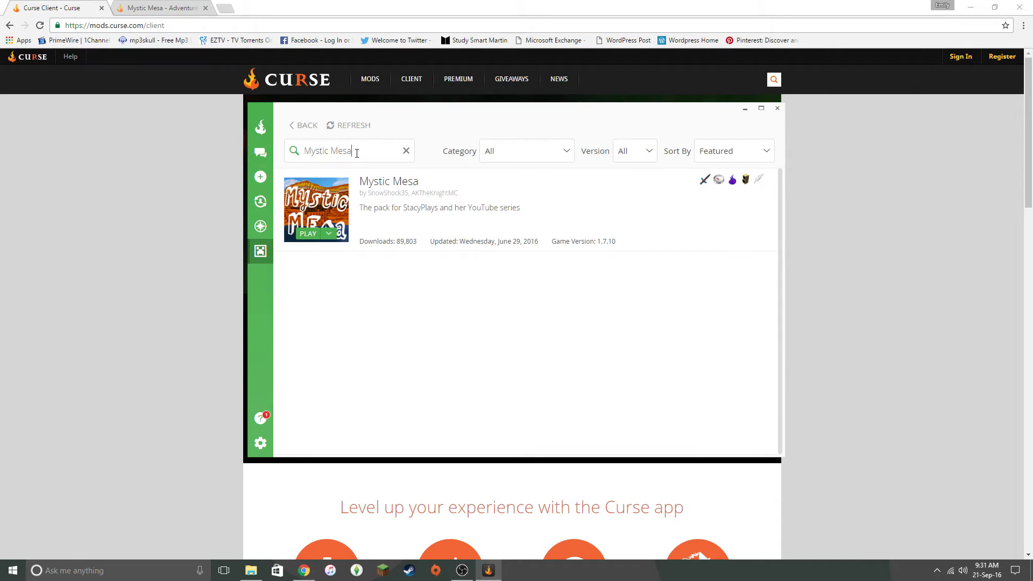
left_click(406, 186)
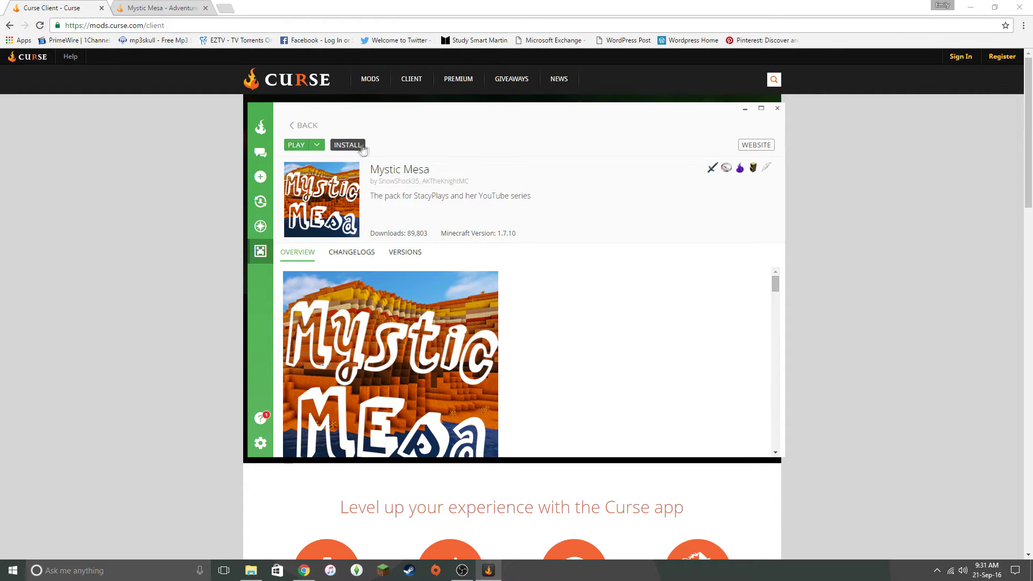
- Launch the installed Mystic Mesa modpack from the Curse app's Minecraft section and start the game with the Mystic Mesa profile
left_click(261, 128)
left_click(260, 251)
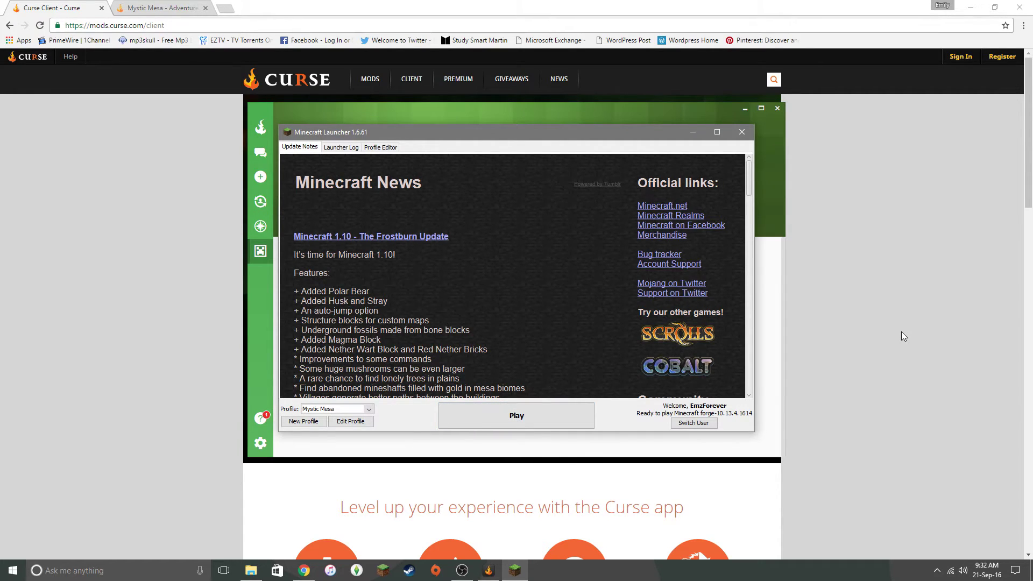
left_click(476, 417)
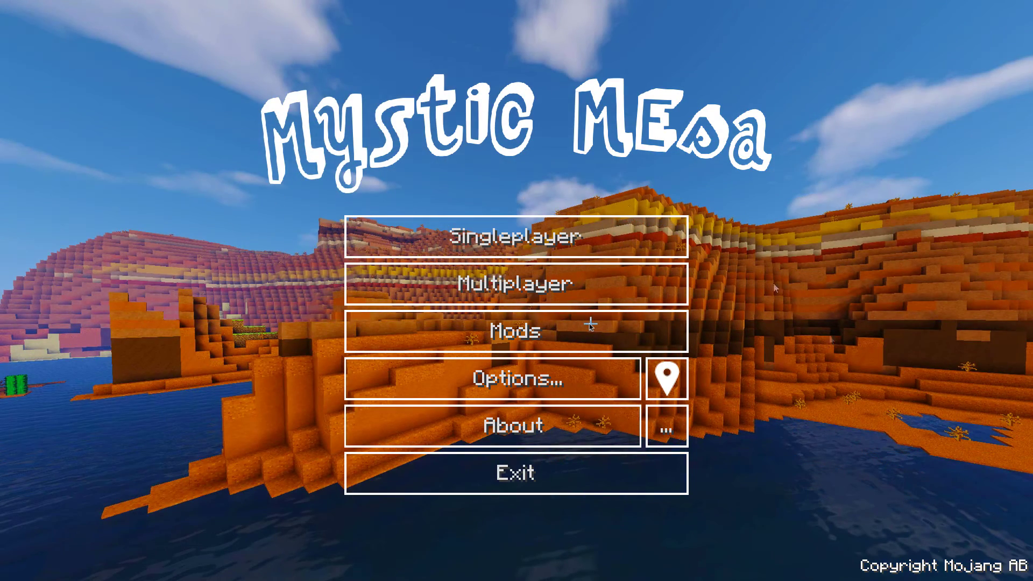
- Load the Forever Modded singleplayer world, and save and quit it back to the title screen
left_click(521, 242)
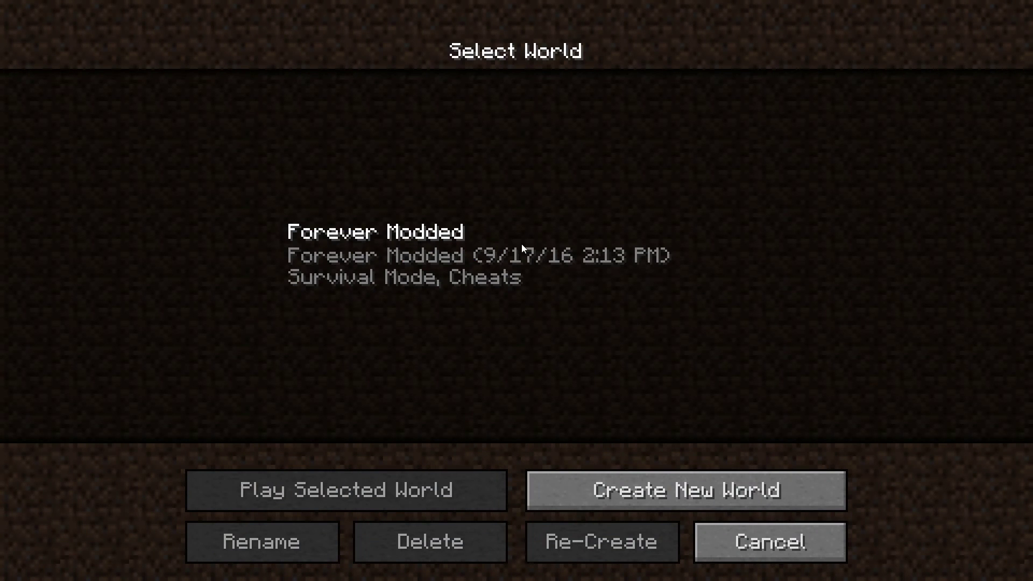
left_click(408, 252)
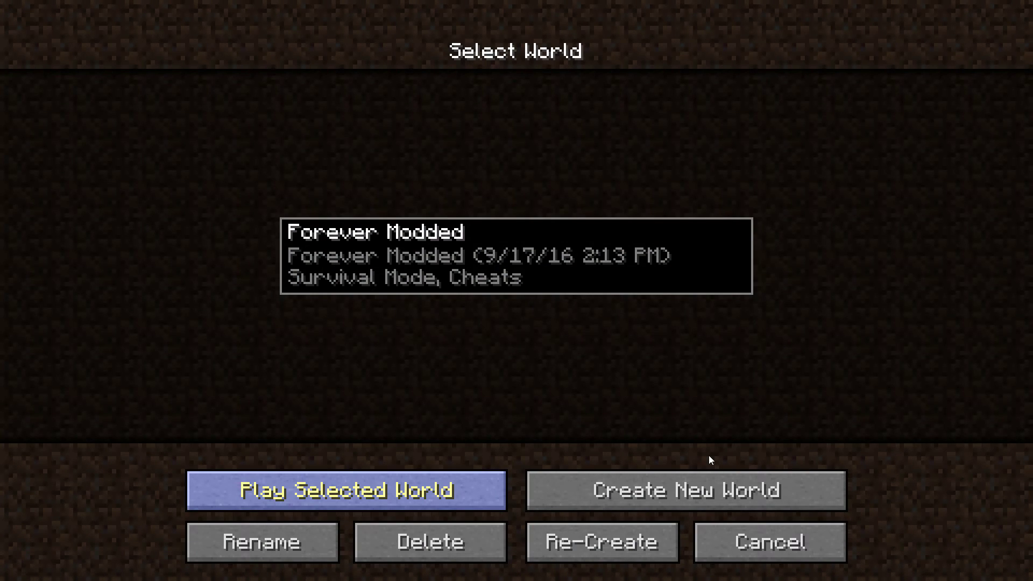
left_click(346, 491)
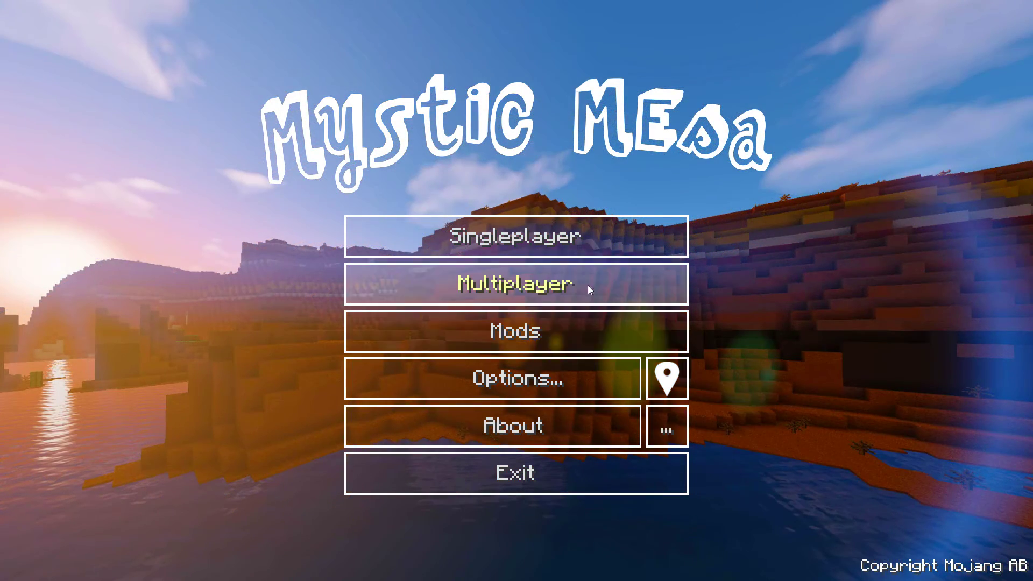
left_click(564, 235)
left_click(422, 254)
left_click(384, 470)
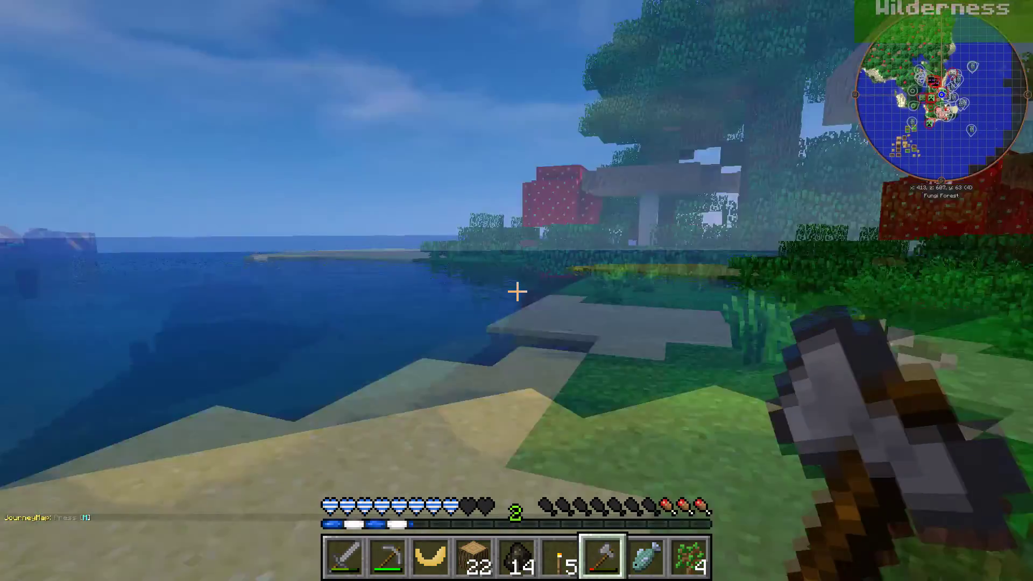
key("Escape")
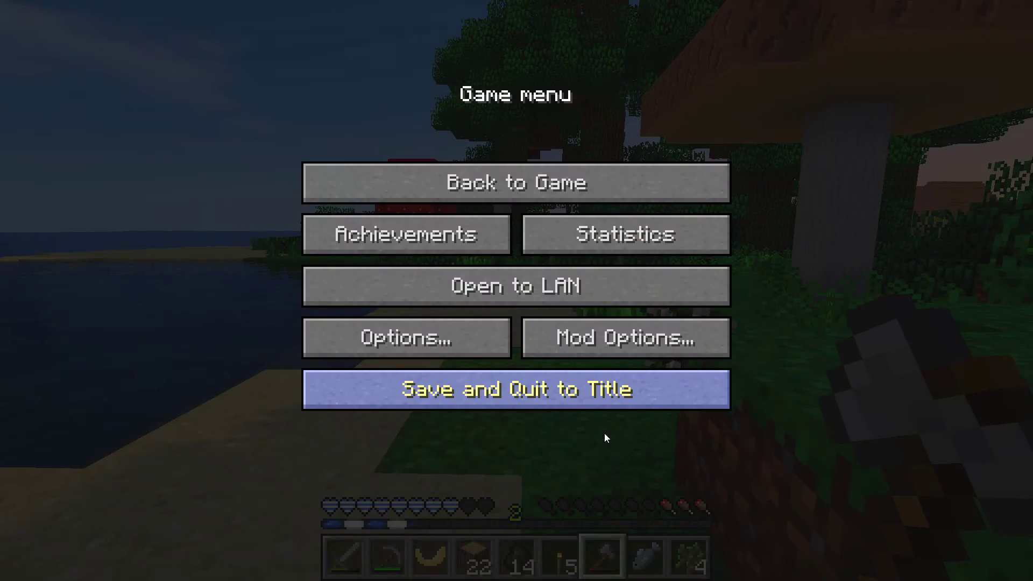
left_click(605, 434)
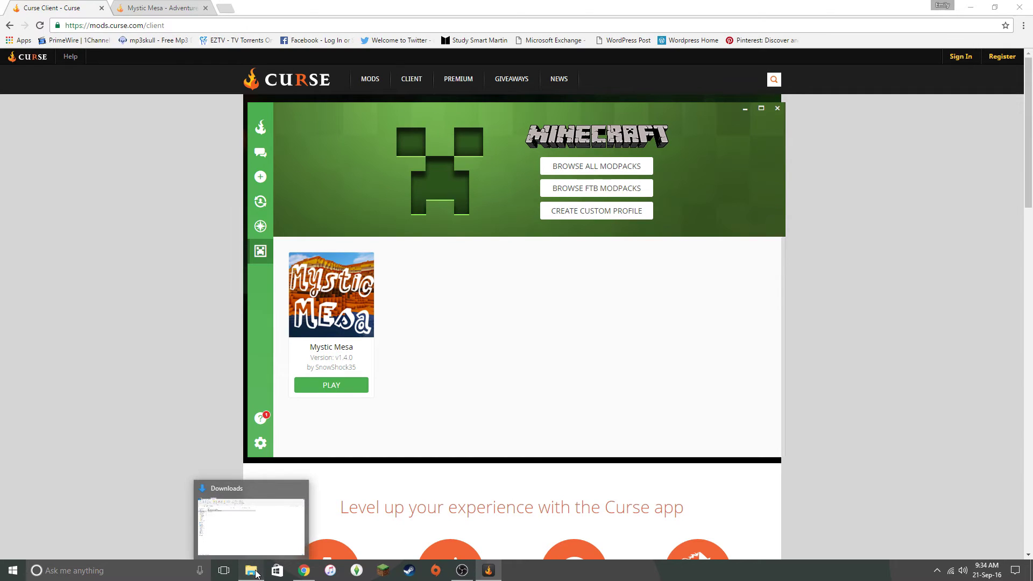
- Switch to File Explorer and open the Mystic Mesa instance folder under Documents, Curse, Minecraft, Instances
left_click(256, 573)
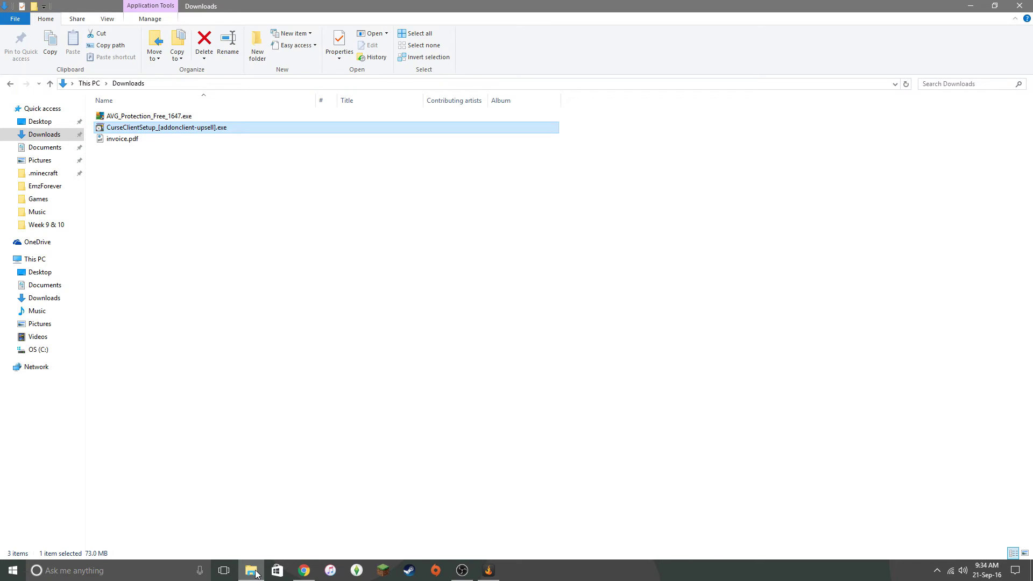
left_click(52, 288)
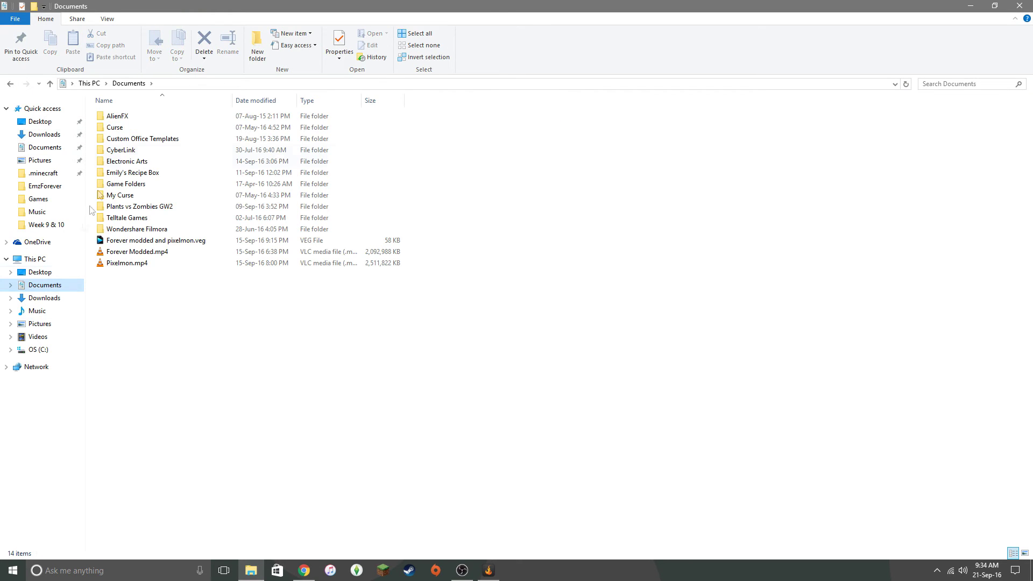
double_click(120, 128)
double_click(122, 115)
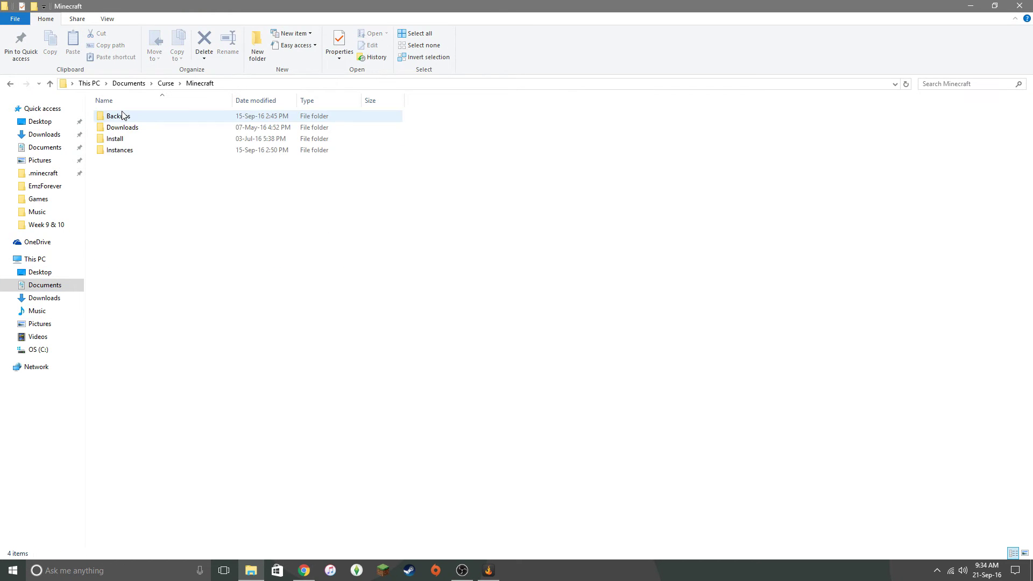
left_click(131, 151)
double_click(132, 151)
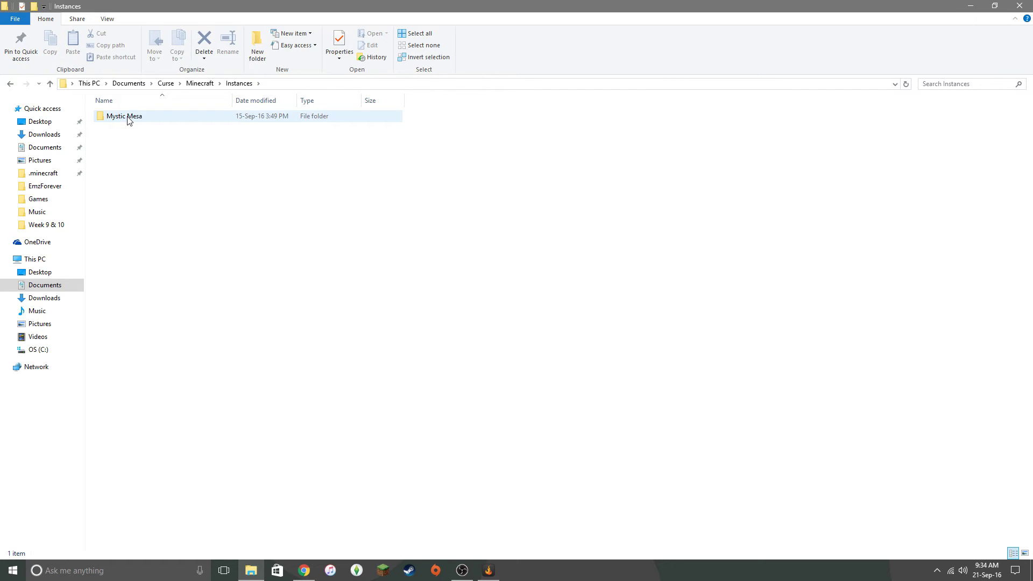
double_click(128, 117)
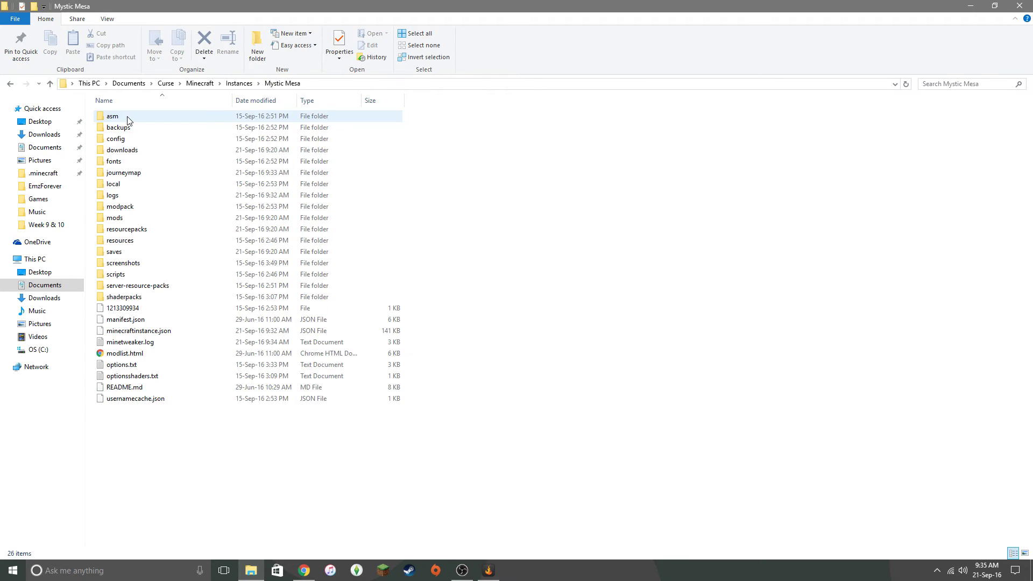
- Open the Mystic Mesa instance's shaderpacks folder, and view the Sildur's Shaders download links on MinecraftSix in Chrome
double_click(135, 297)
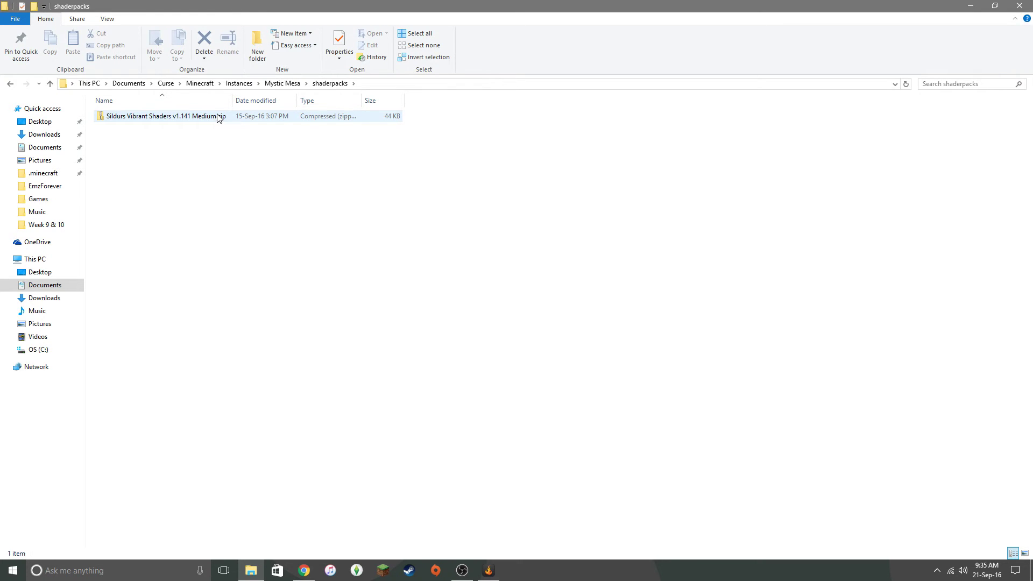
left_click(304, 571)
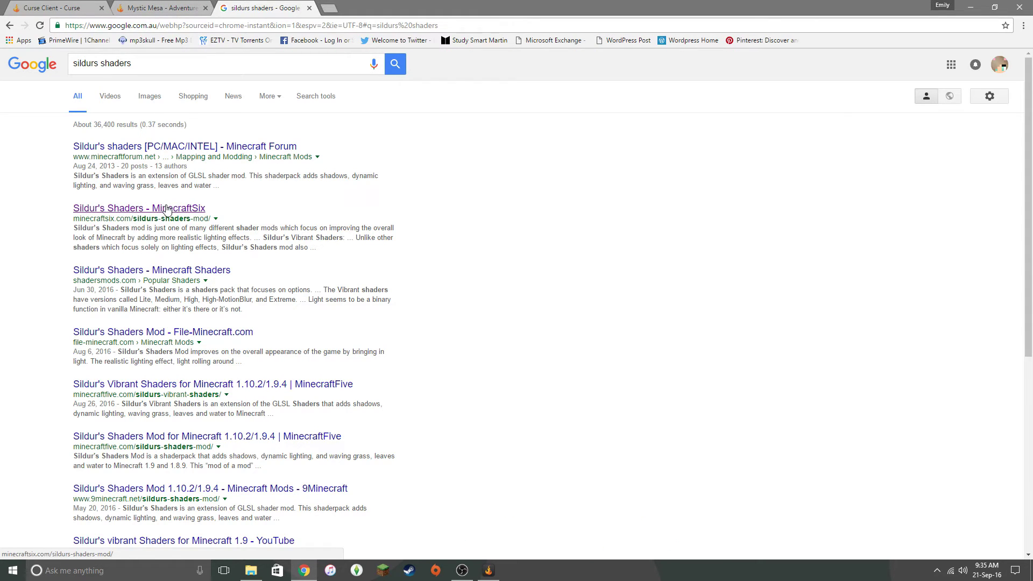
left_click(175, 211)
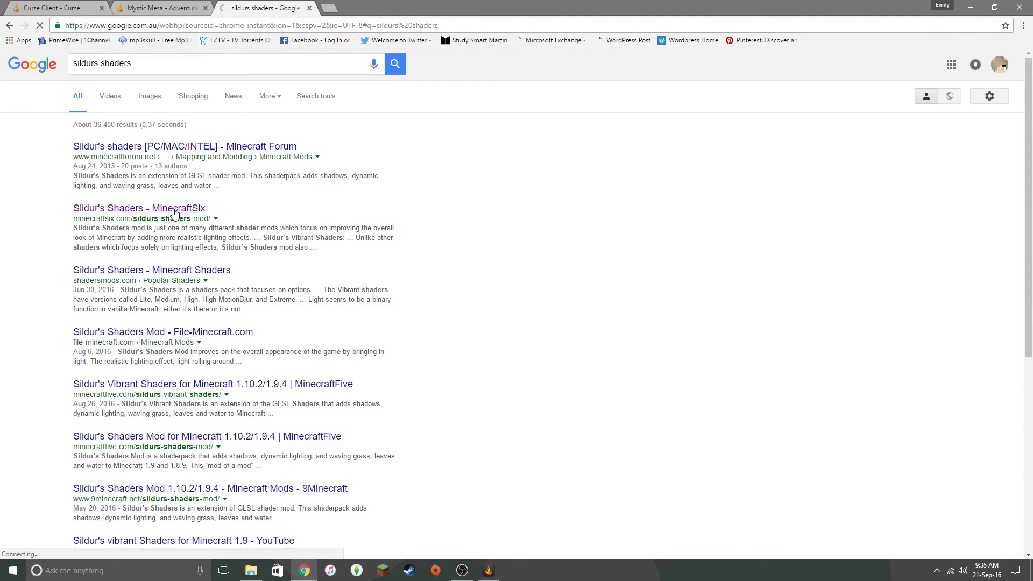
scroll(416, 215, "down", 15)
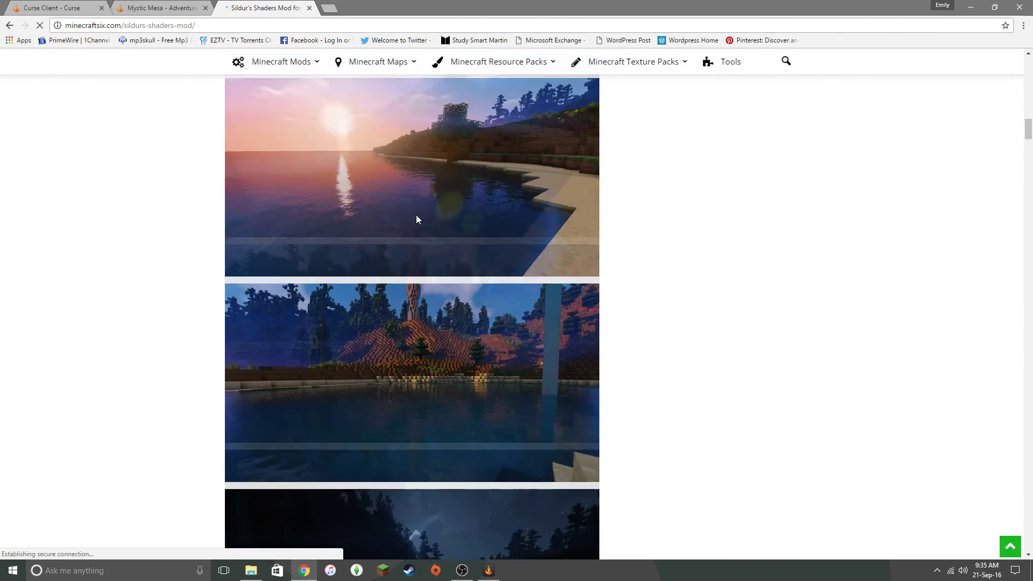
scroll(416, 219, "down", 20)
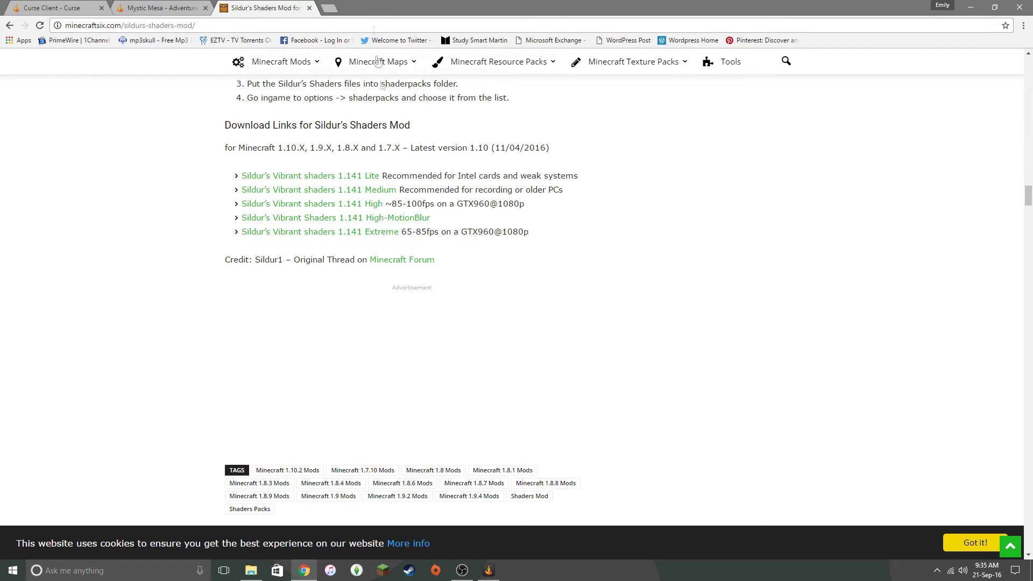
- Review the reported issues on Mystic Mesa's CurseForge project page and return to the project overview
key("ctrl+Tab")
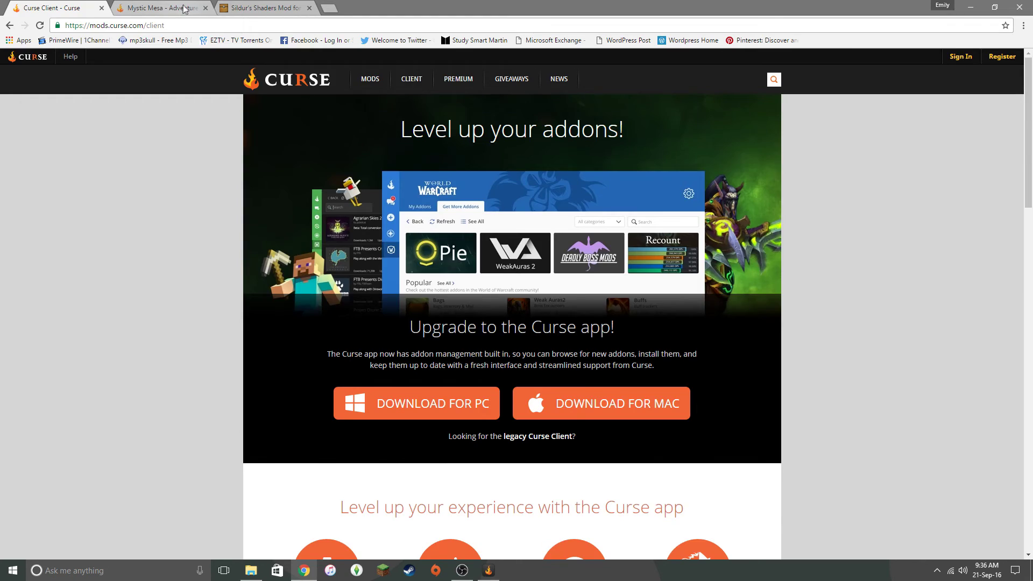
left_click(141, 5)
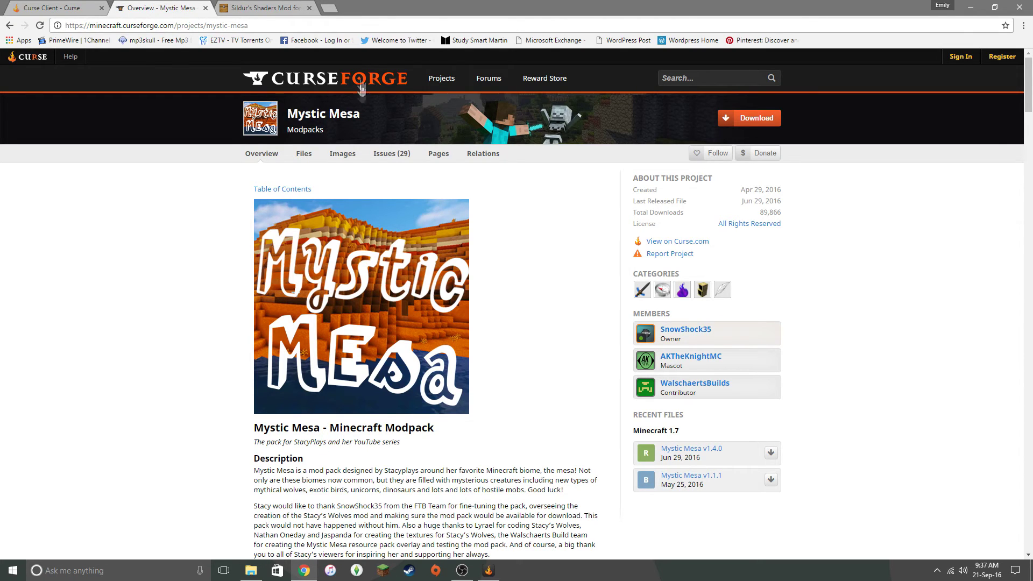
left_click(393, 156)
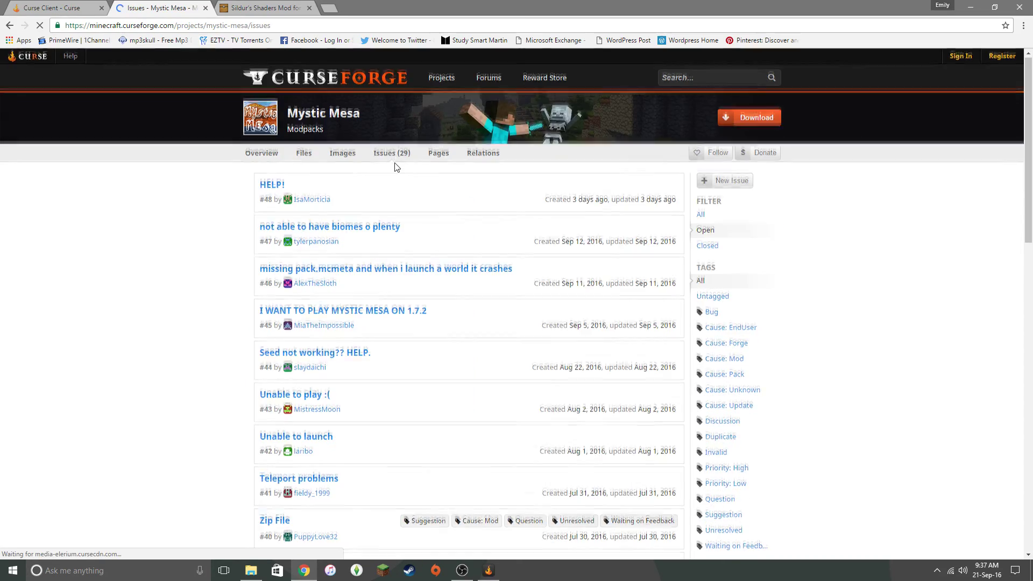
scroll(394, 167, "down", 20)
scroll(383, 191, "up", 13)
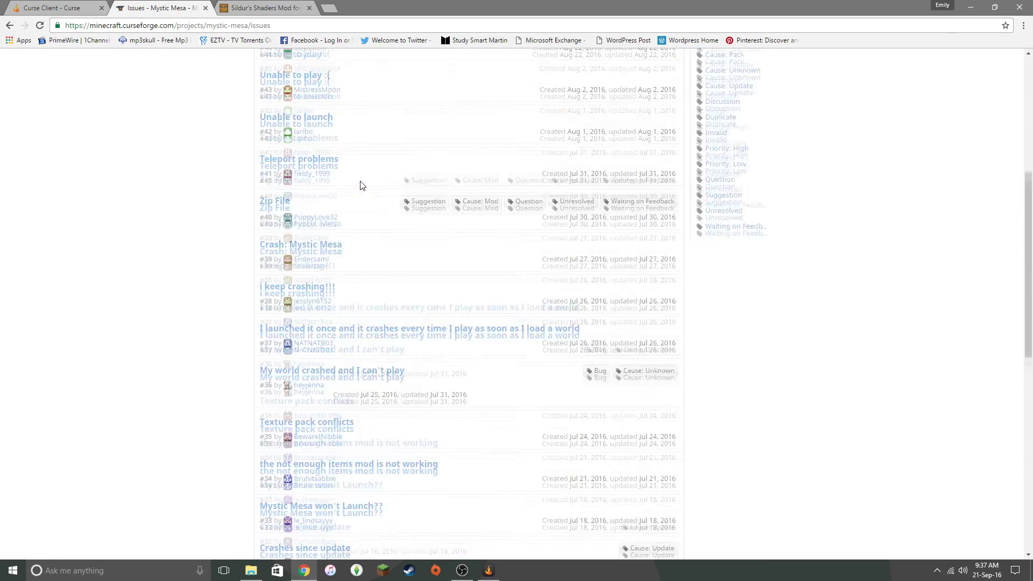
scroll(361, 185, "up", 6)
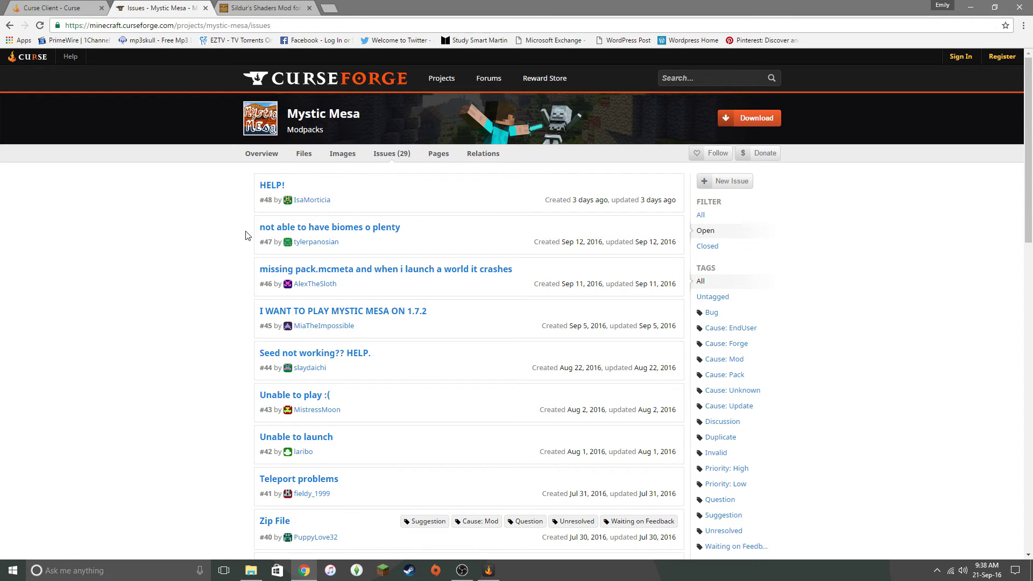
left_click(258, 158)
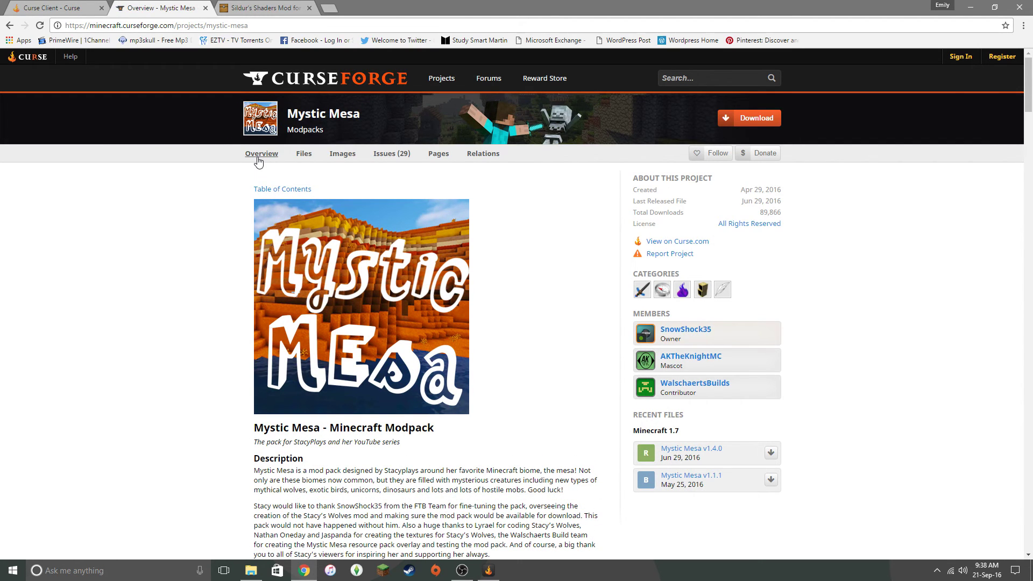
- Switch to the Curse app and play the installed Mystic Mesa modpack from its Minecraft section
left_click(489, 571)
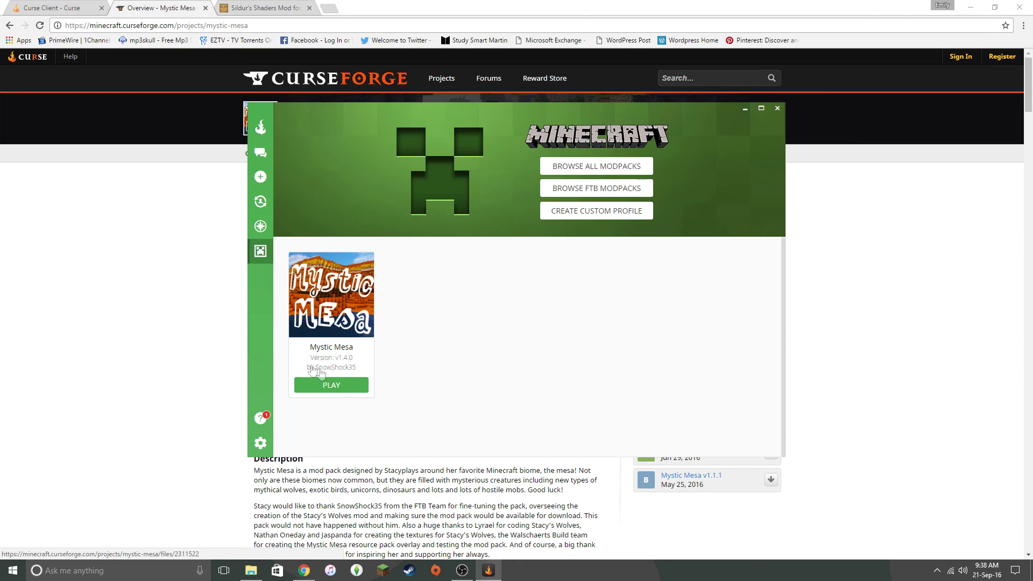
right_click(335, 385)
left_click(418, 415)
left_click(332, 385)
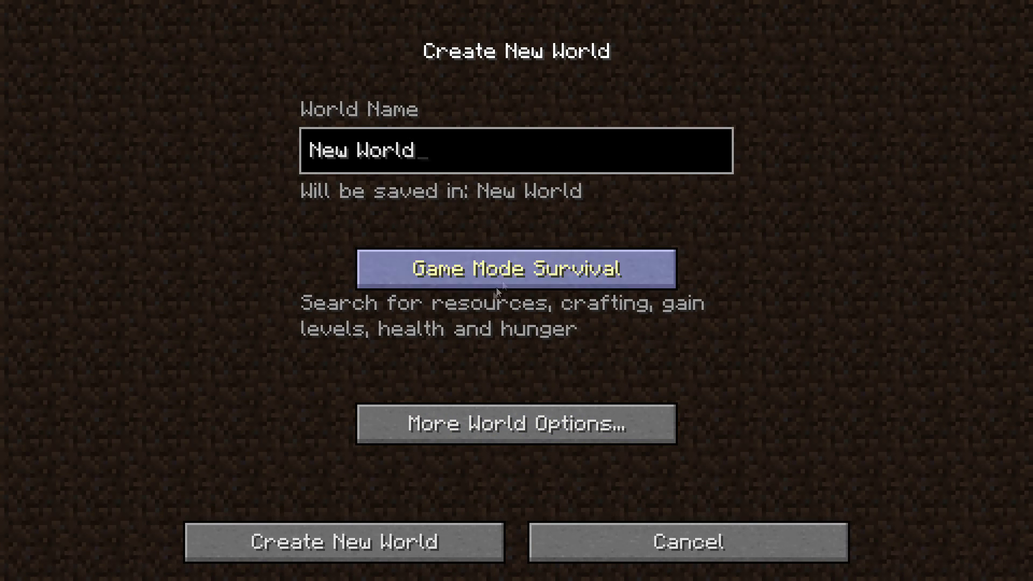
- Configure a new world with the Biomes O' Plenty world type and cheats on, and cancel its creation back to the title screen
left_click(463, 425)
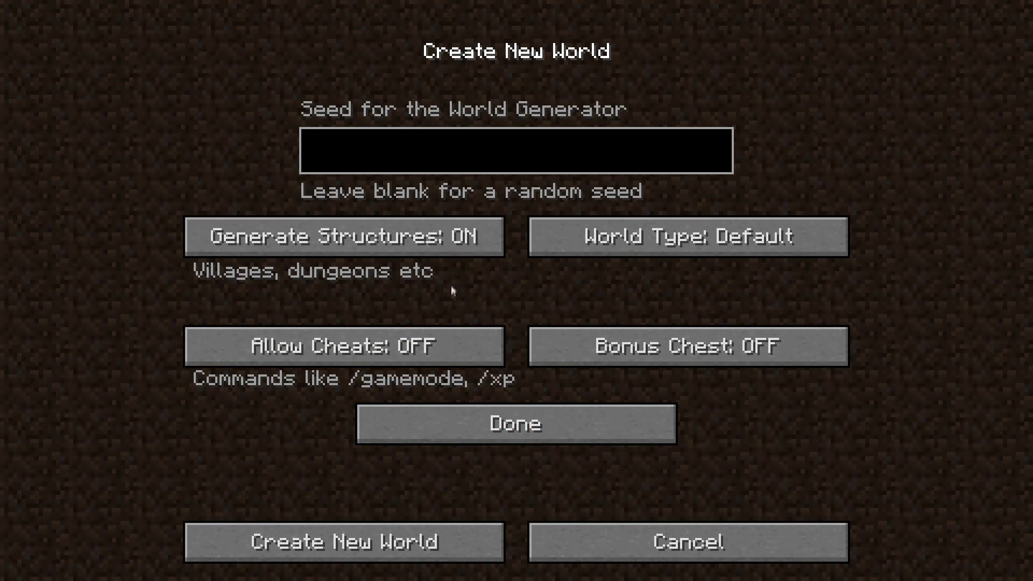
left_click(655, 237)
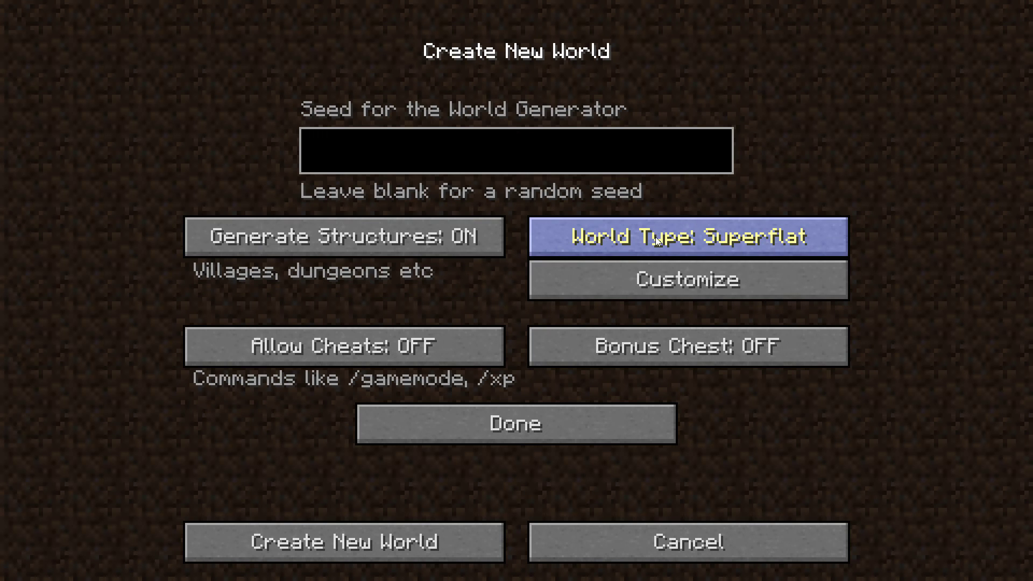
left_click(656, 237)
left_click(649, 237)
left_click(649, 237)
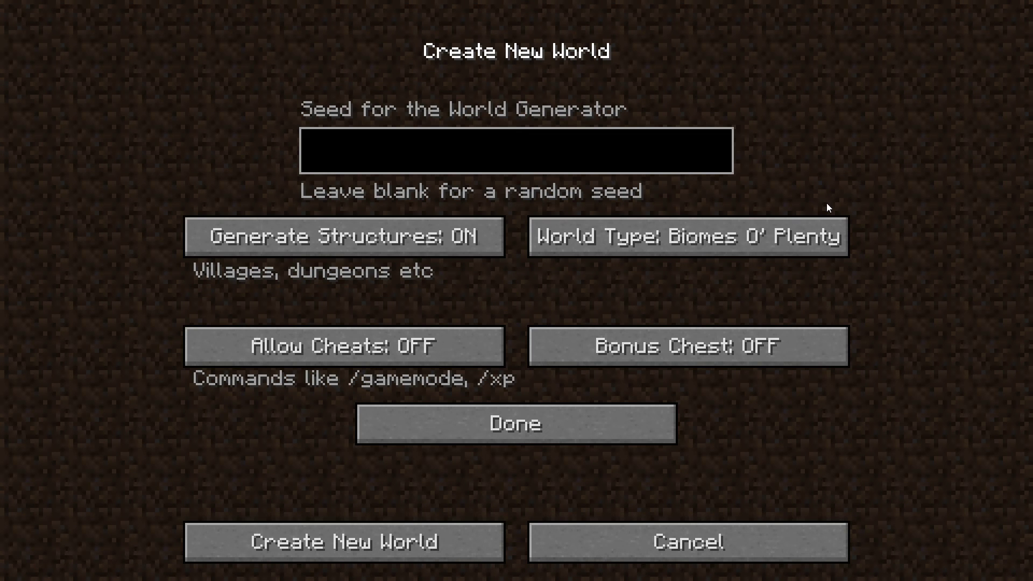
left_click(424, 346)
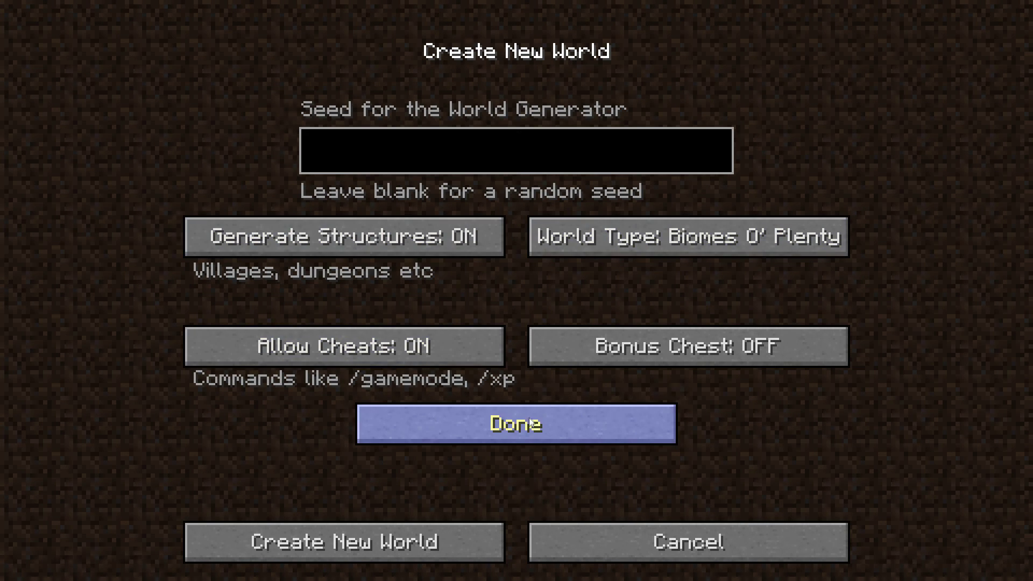
left_click(646, 528)
left_click(721, 538)
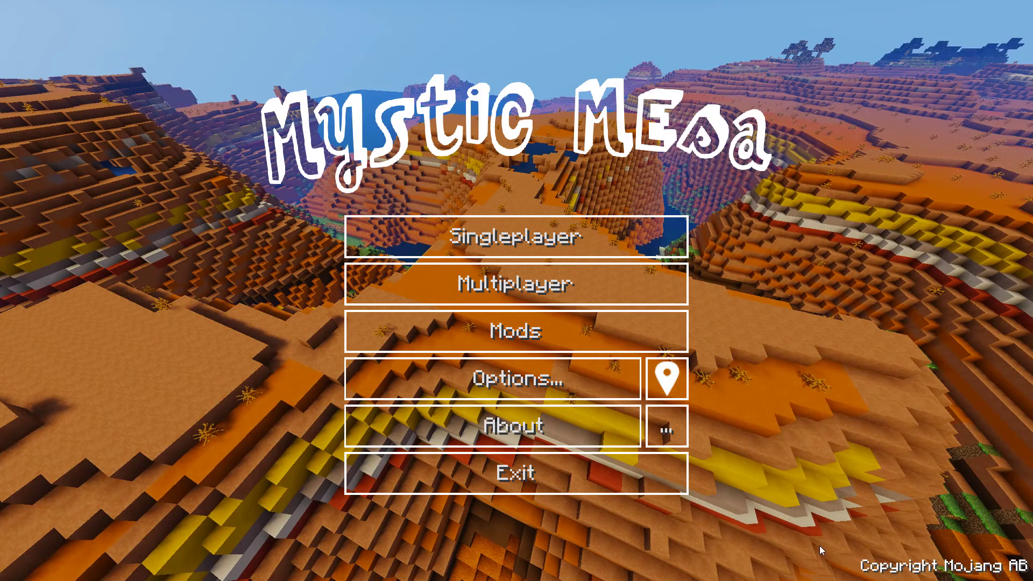